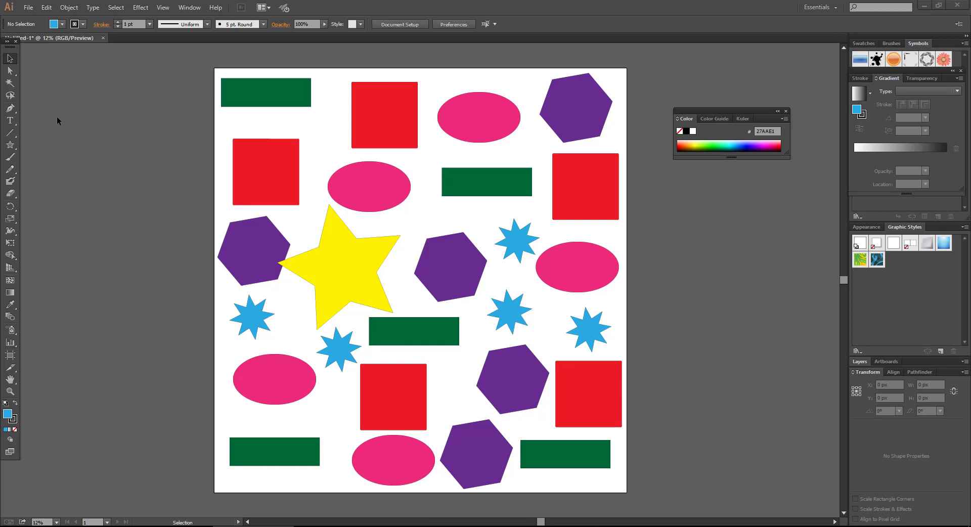
Review the Magic Wand tool's Fill Color tolerance options, then close them unchanged
left_click(10, 82)
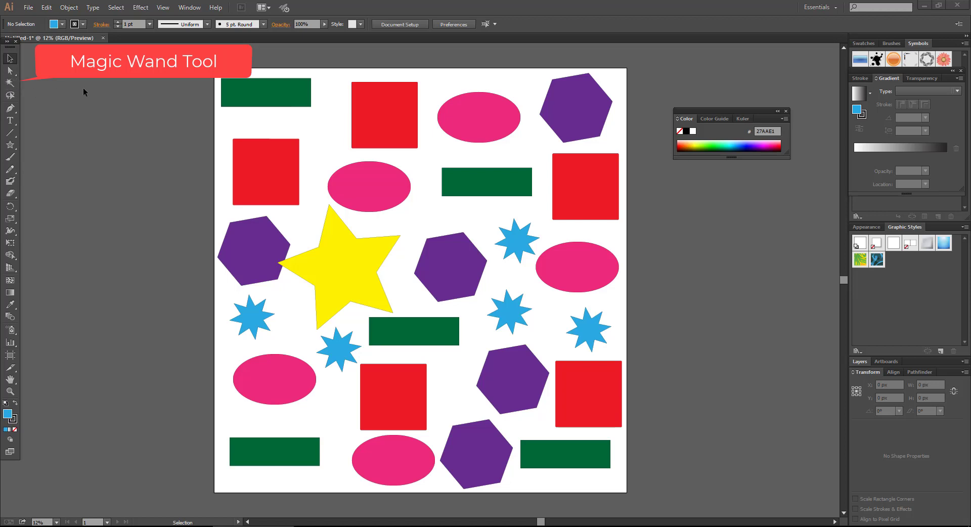
left_click(11, 86)
key("v")
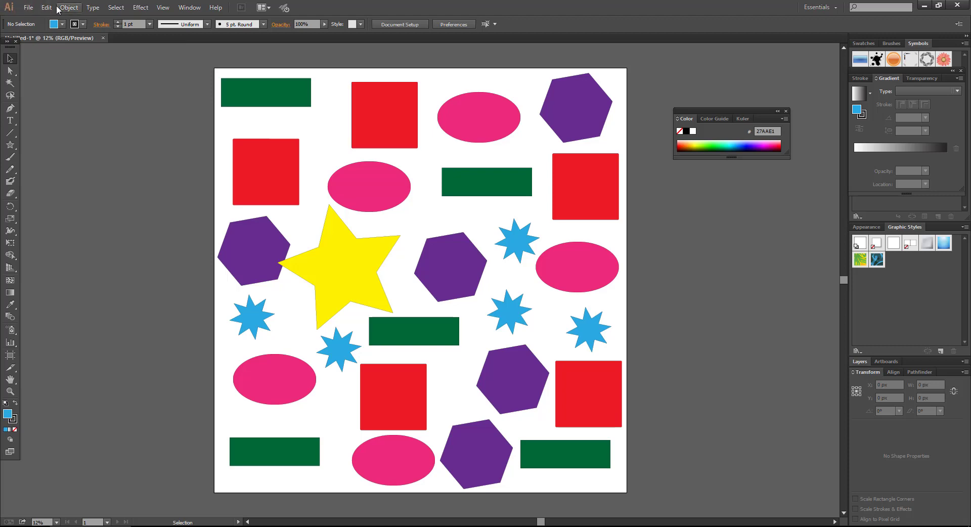
left_click(190, 8)
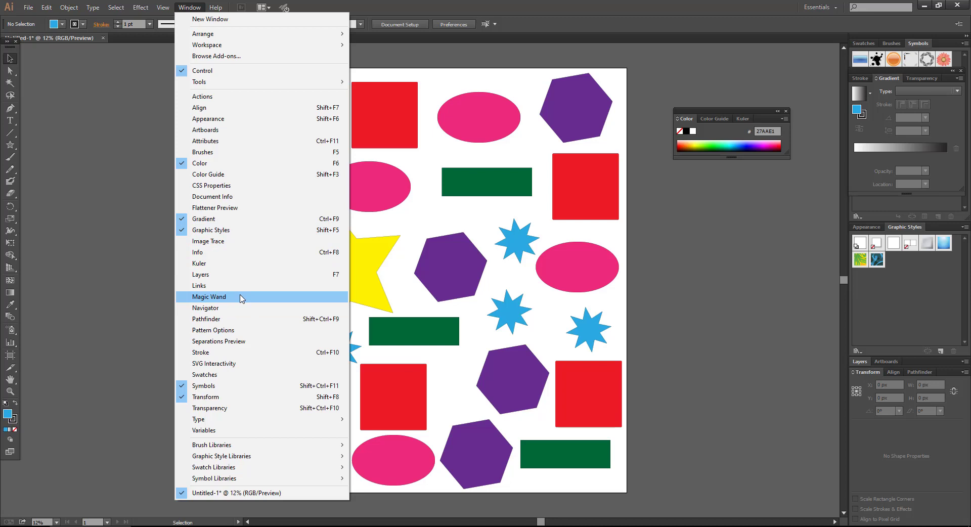
left_click(115, 216)
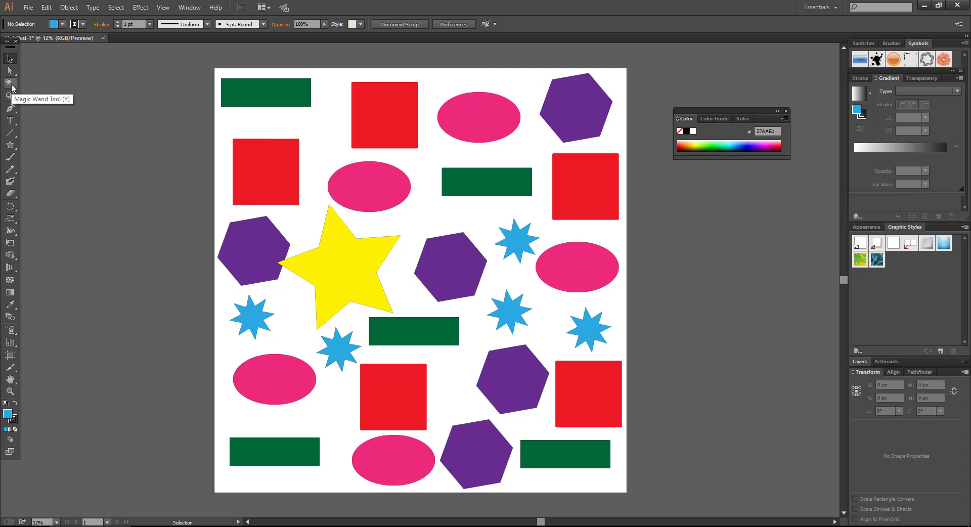
double_click(11, 85)
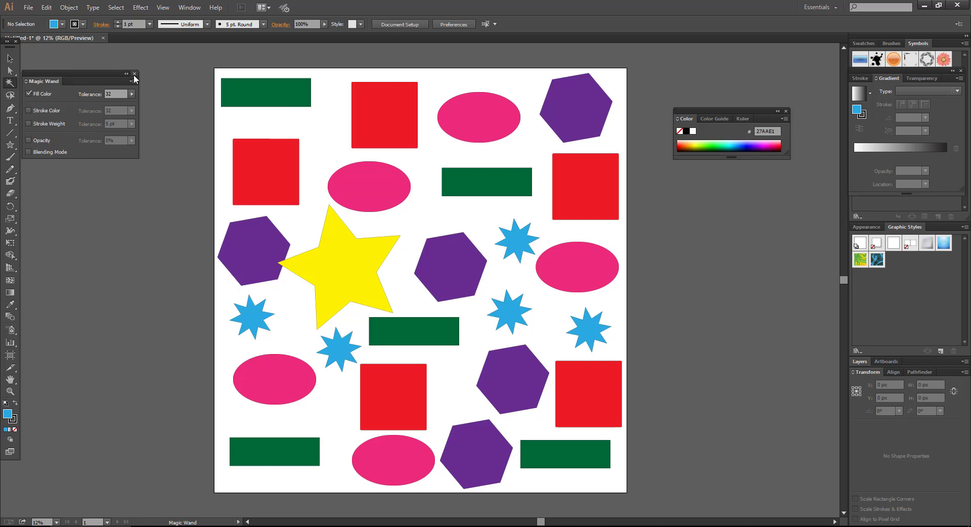
left_click(134, 74)
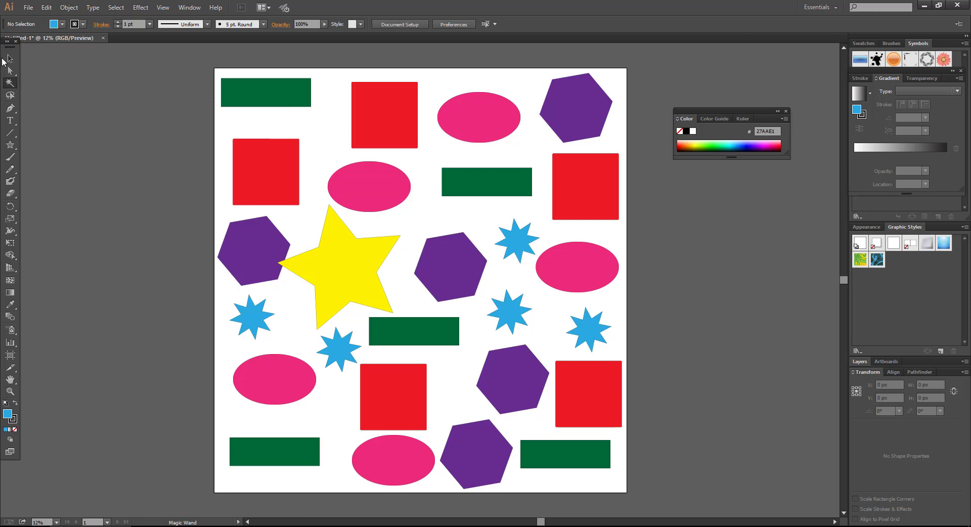
Magic Wand-test the pink ellipses, then select all five green (006836) rectangles
left_click(11, 59)
left_click(10, 82)
left_click(373, 189)
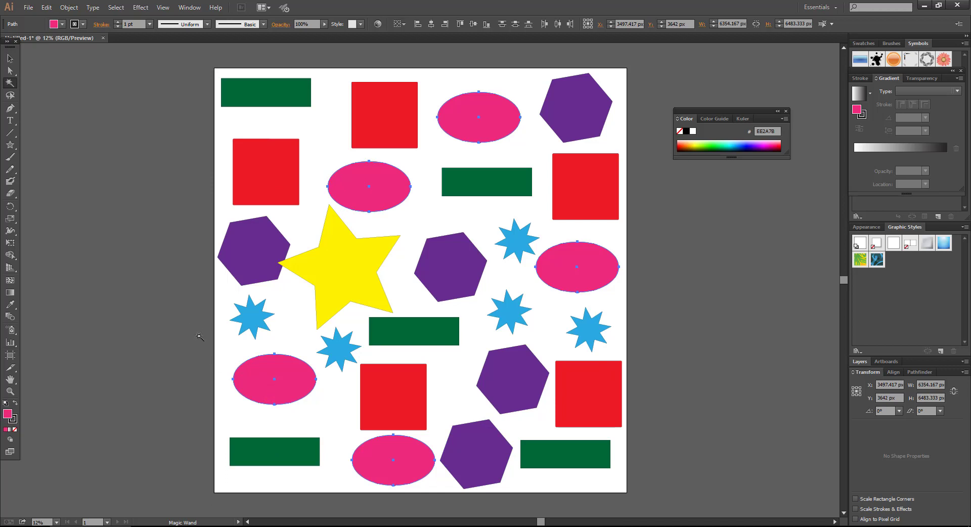
left_click(246, 100)
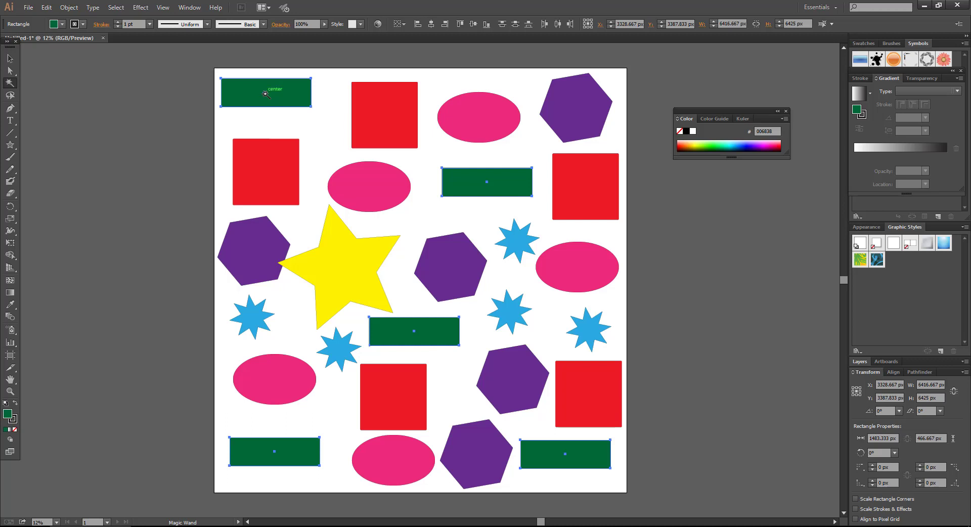
Fill the selected rectangles black (000000), then Magic Wand-select the purple (662D91) hexagons
left_click(686, 132)
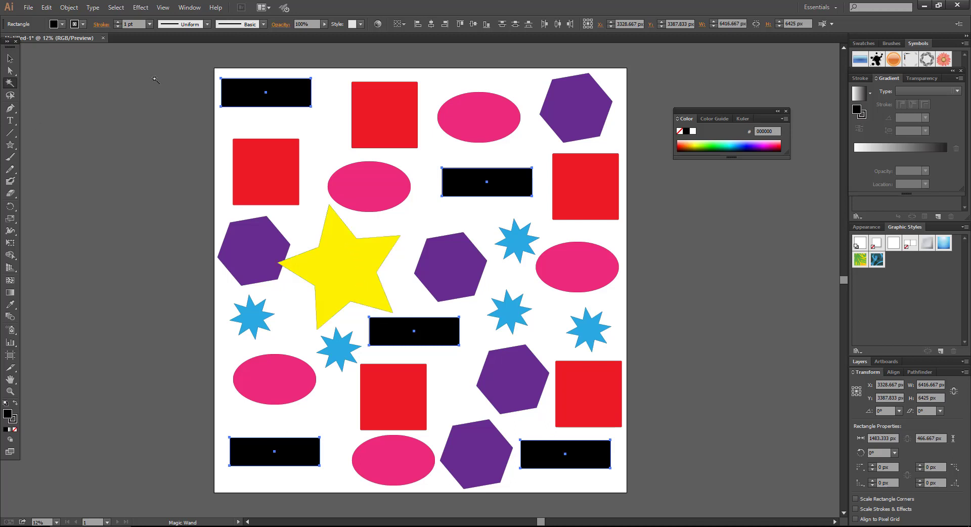
left_click(261, 261)
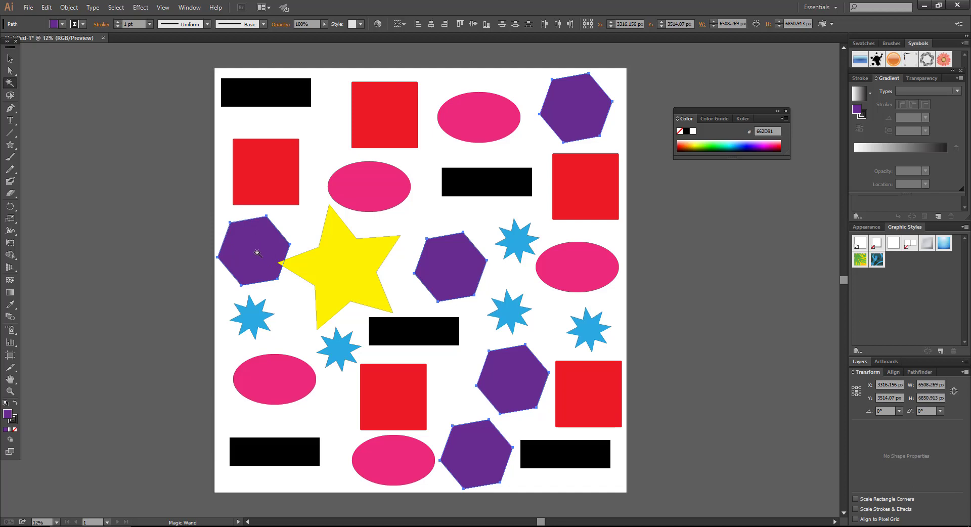
Apply the Orange, Yellow gradient swatch as the selected hexagons' fill
left_click(62, 24)
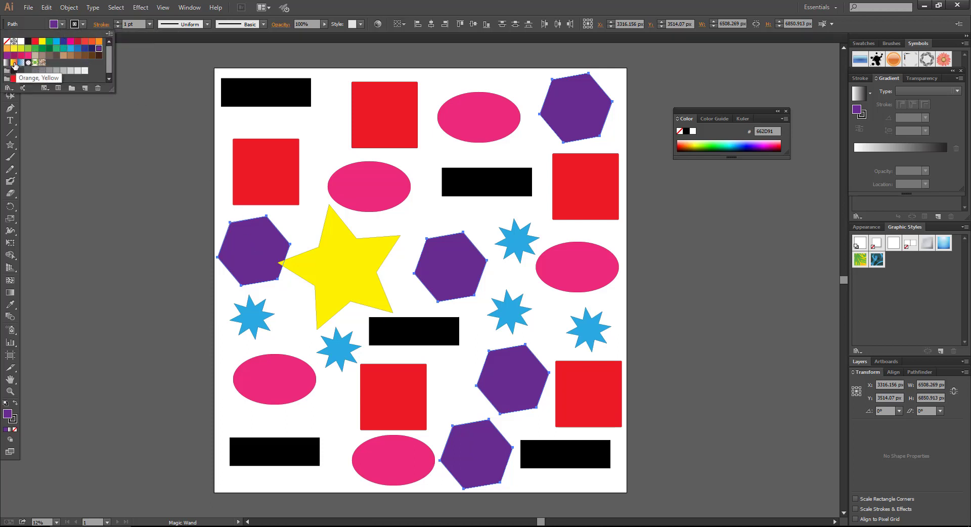
left_click(14, 63)
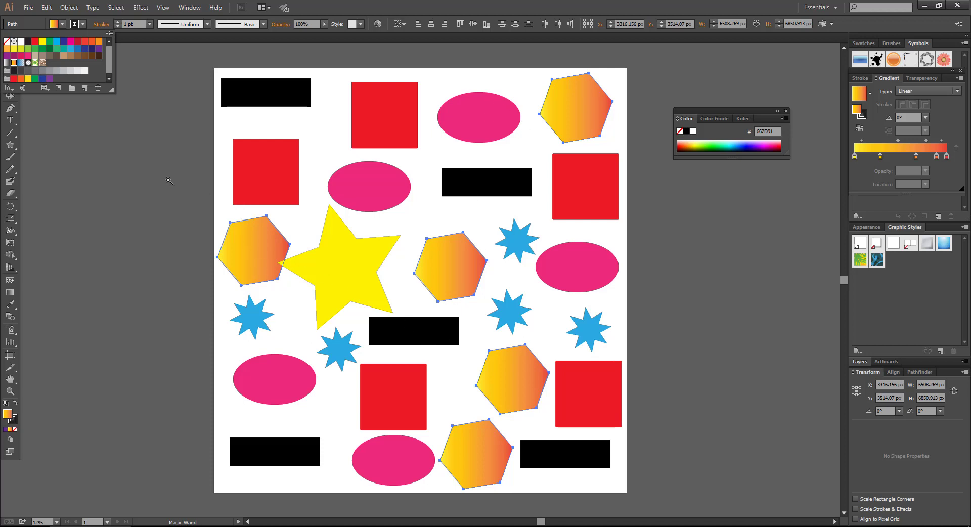
key("Escape")
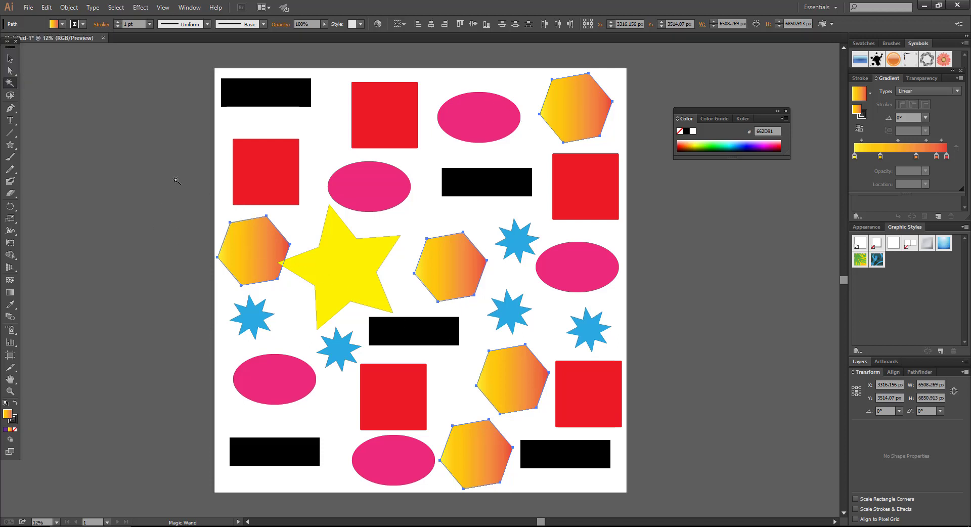
Magic Wand-select the red squares, pink ellipses, blue stars and yellow star in turn
left_click(266, 175)
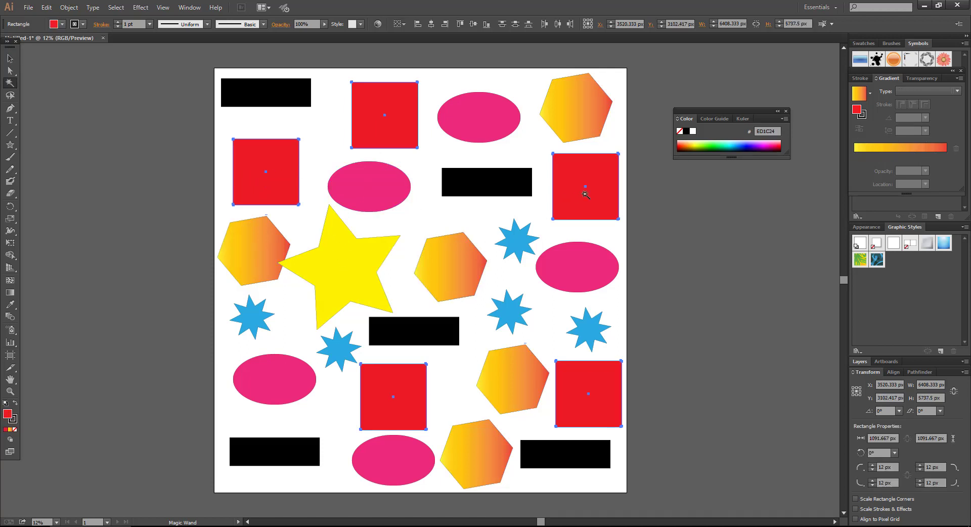
left_click(368, 197)
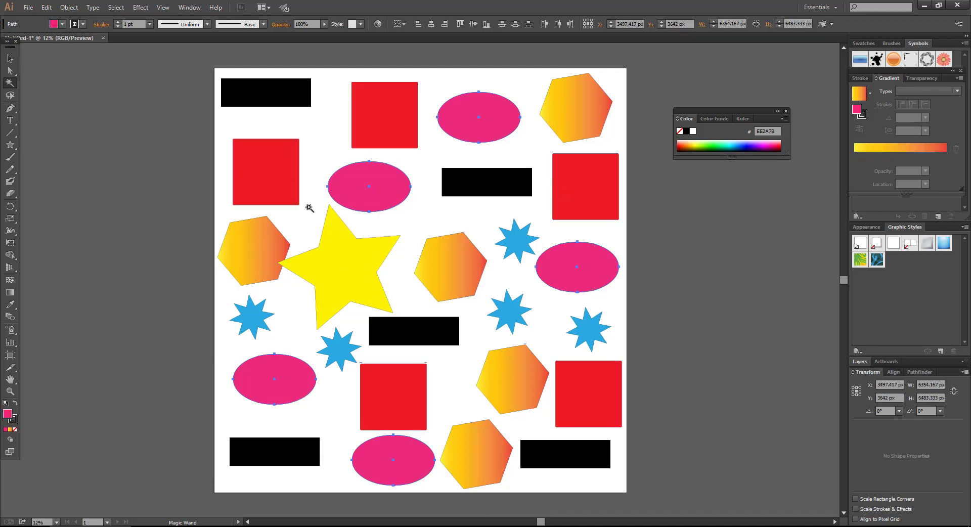
left_click(339, 353)
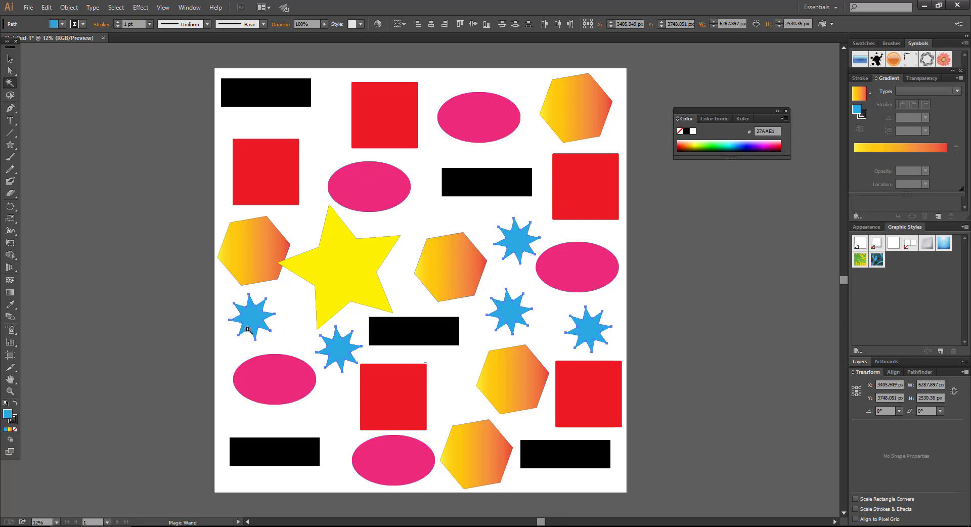
left_click(331, 270)
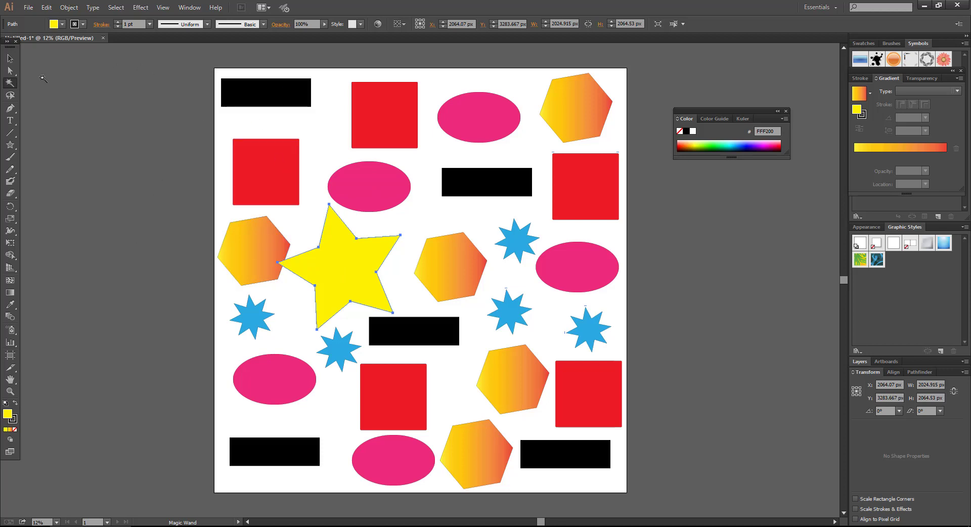
left_click(10, 193)
With the Selection tool, clear the selection and pick the top-left black rectangle
key("v")
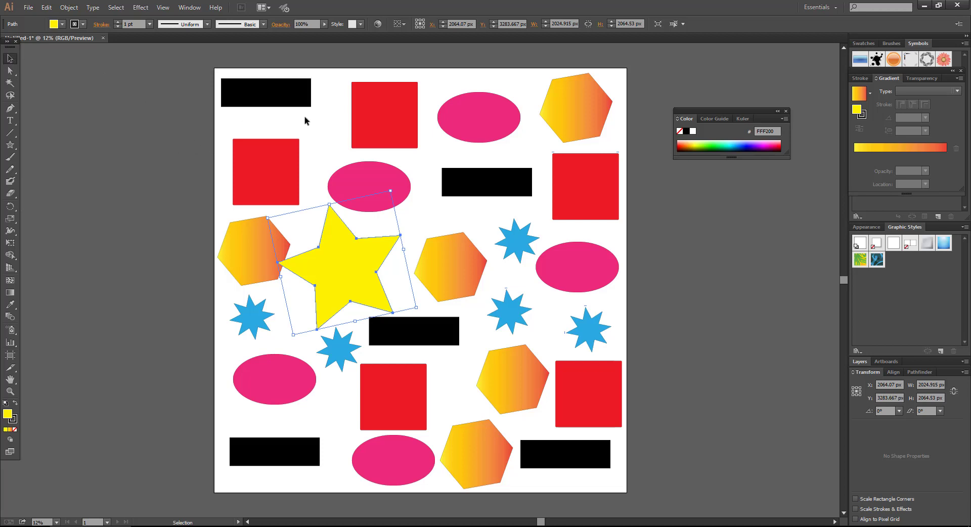
left_click(168, 108)
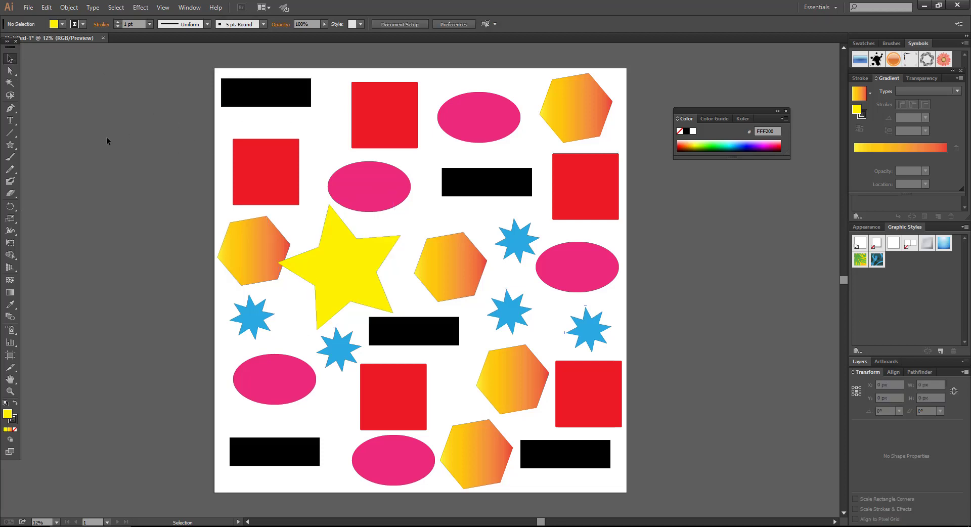
left_click(267, 93)
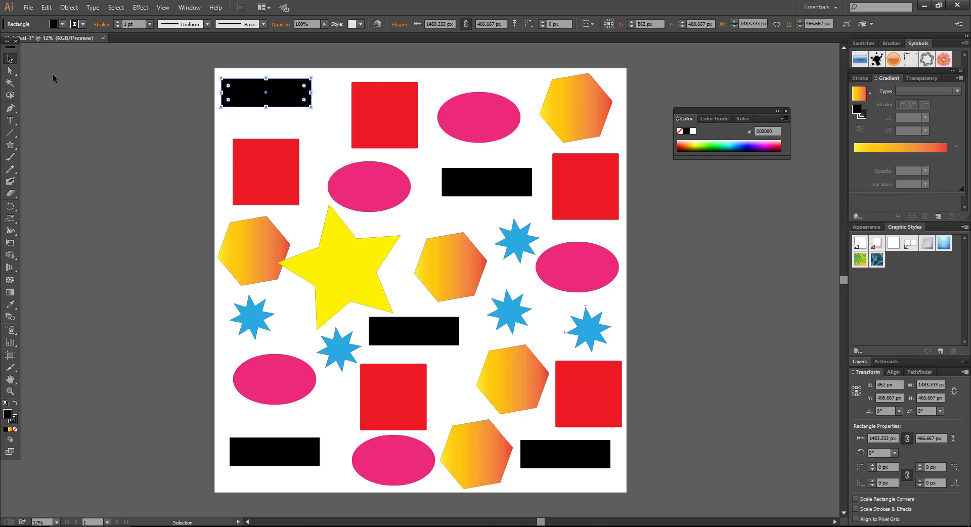
Magic Wand-select all five black rectangles and hide them with Ctrl+3
left_click(53, 78)
left_click(10, 83)
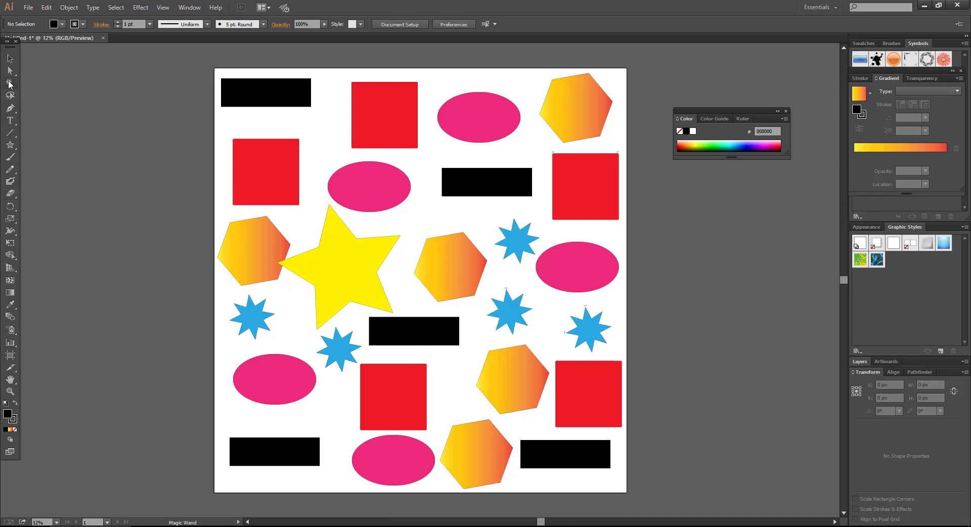
left_click(263, 95)
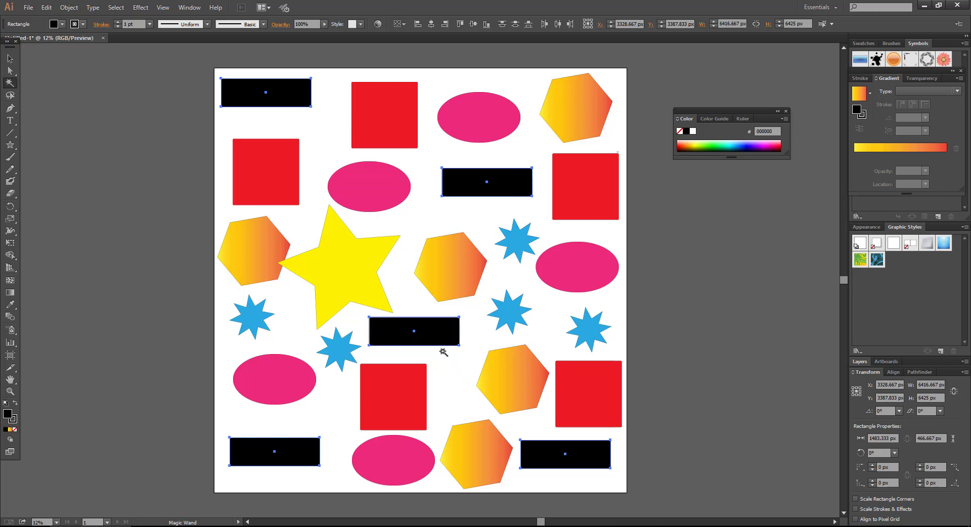
key("ctrl+3")
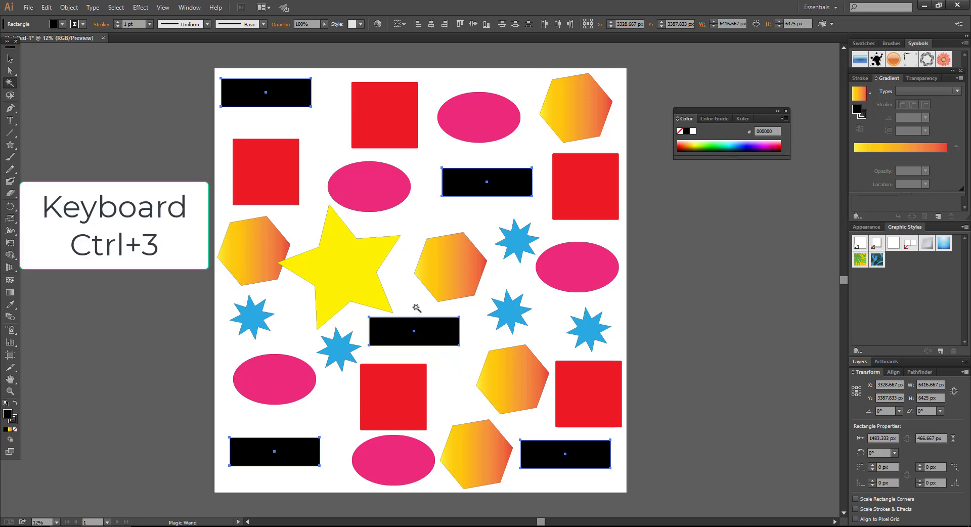
key("ctrl")
key("ctrl+3")
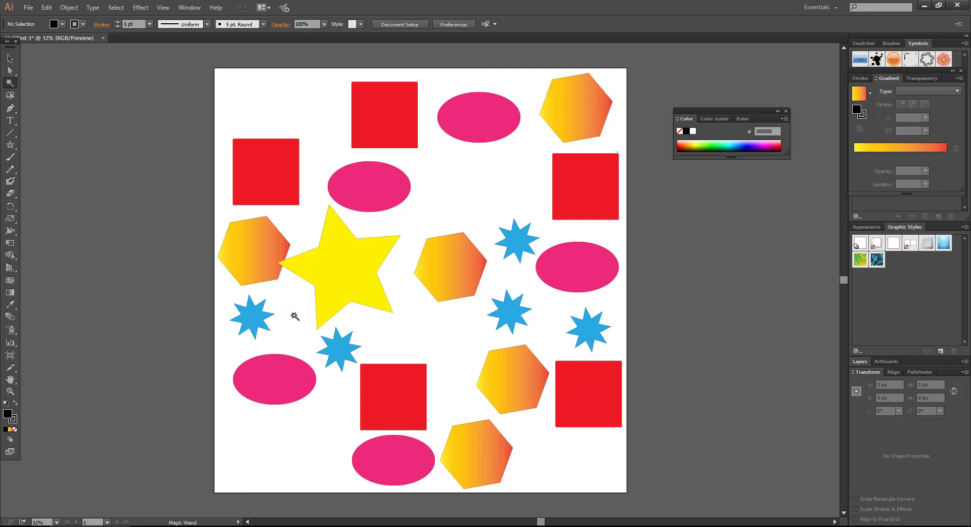
Undo the hide to restore the black rectangles, then select and hide the red squares
key("ctrl+z")
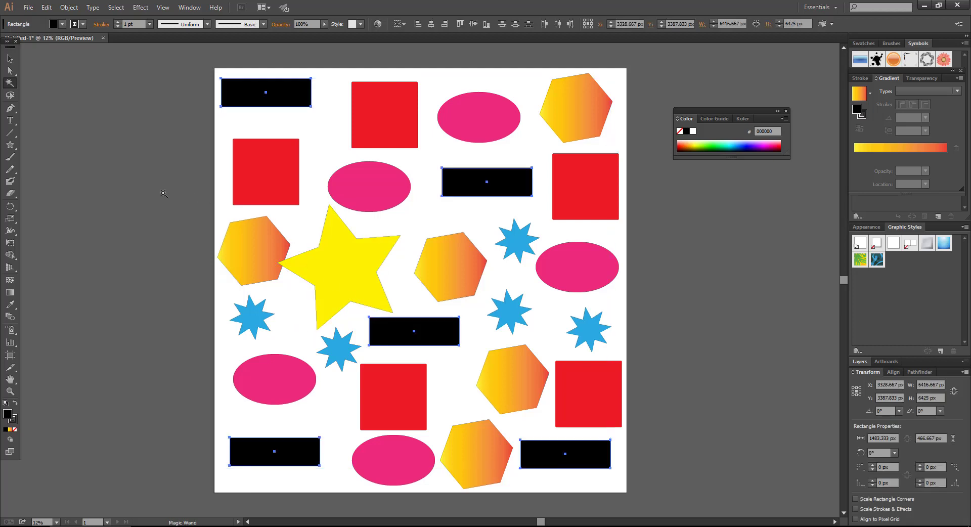
left_click(207, 181)
left_click(266, 180)
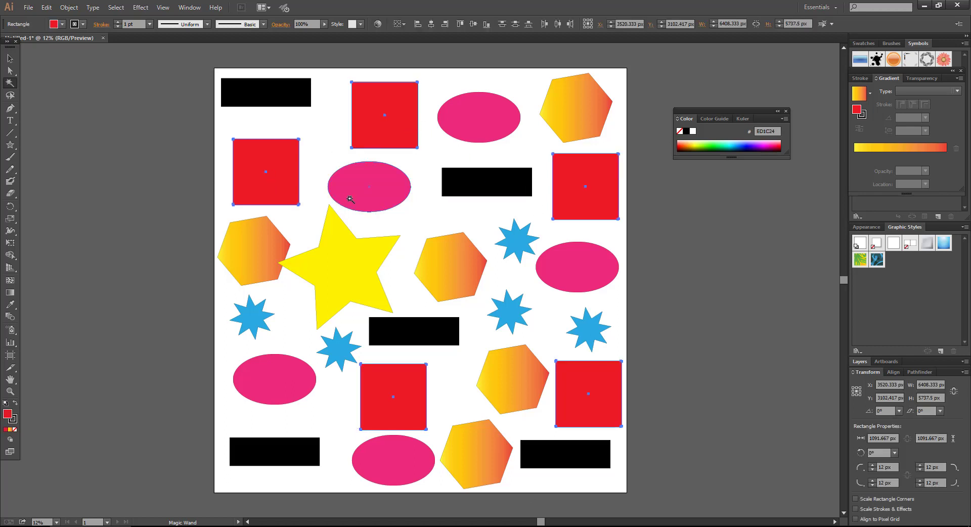
key("ctrl+3")
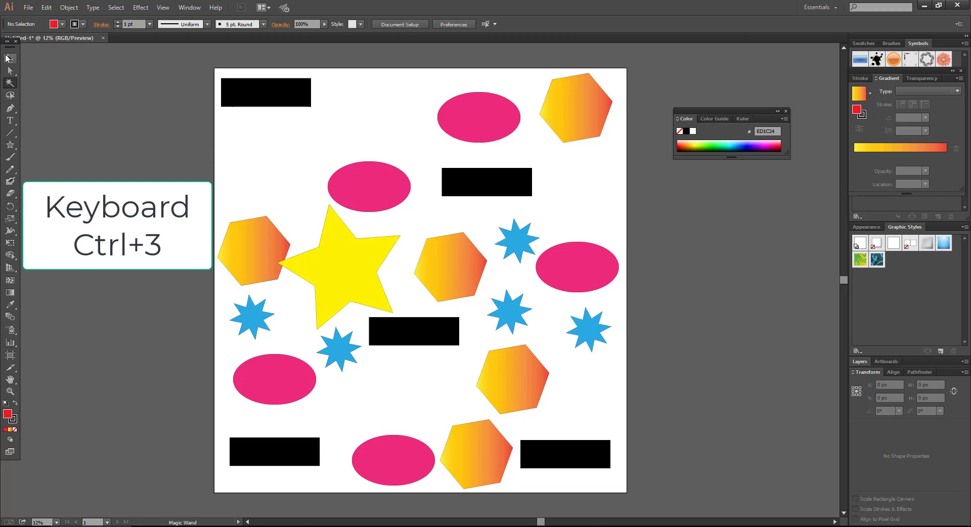
Show all hidden shapes with Alt+Ctrl+3 and clear the selection
left_click(10, 59)
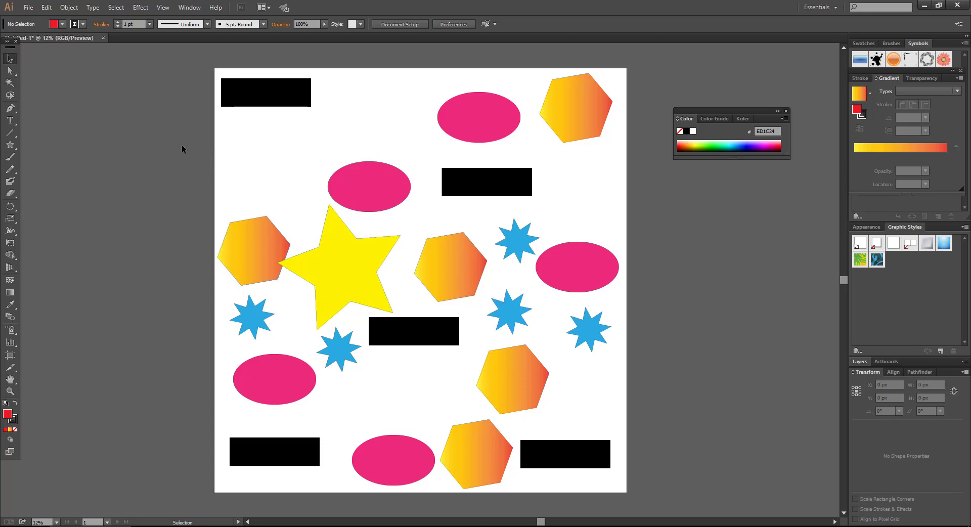
key("ctrl+alt+3")
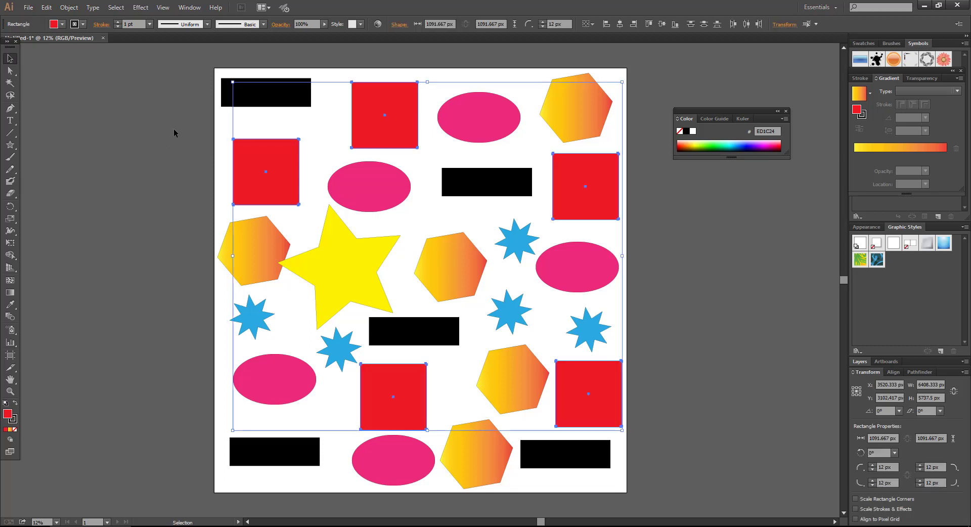
left_click(154, 131)
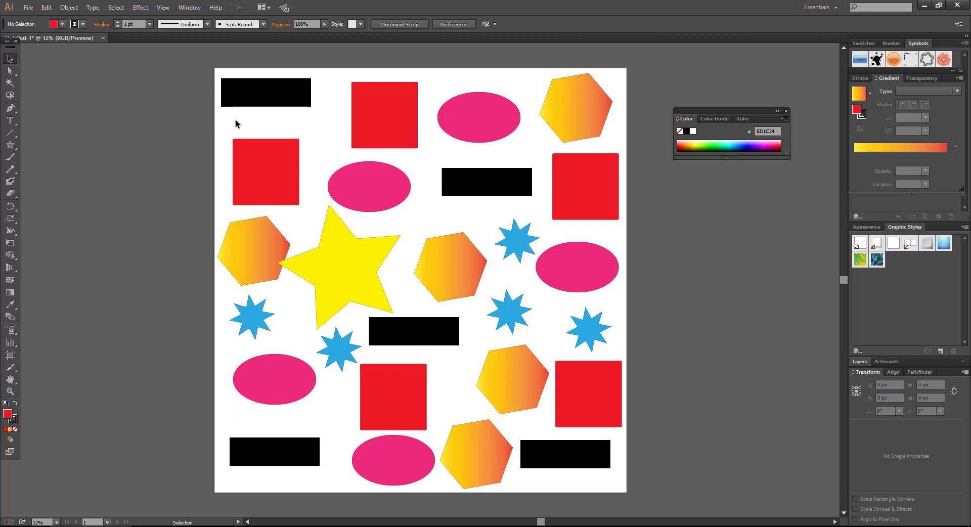
Magic Wand-select all five gradient hexagons and lock them via Object > Lock > Selection
left_click(256, 250)
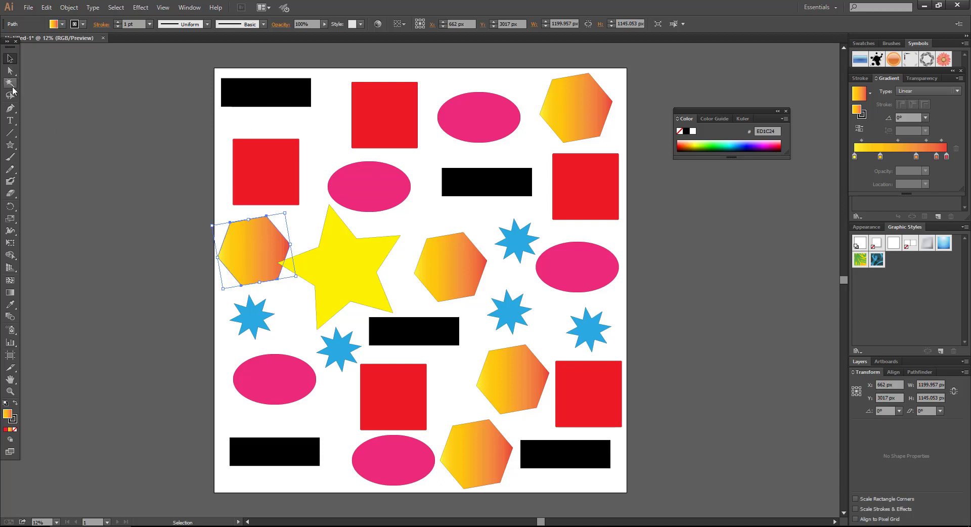
left_click(11, 83)
left_click(255, 262)
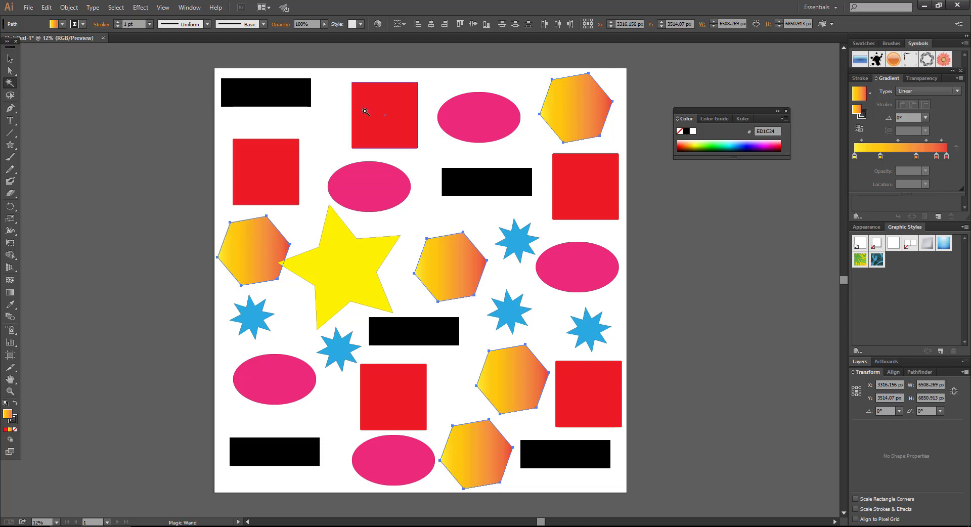
left_click(68, 7)
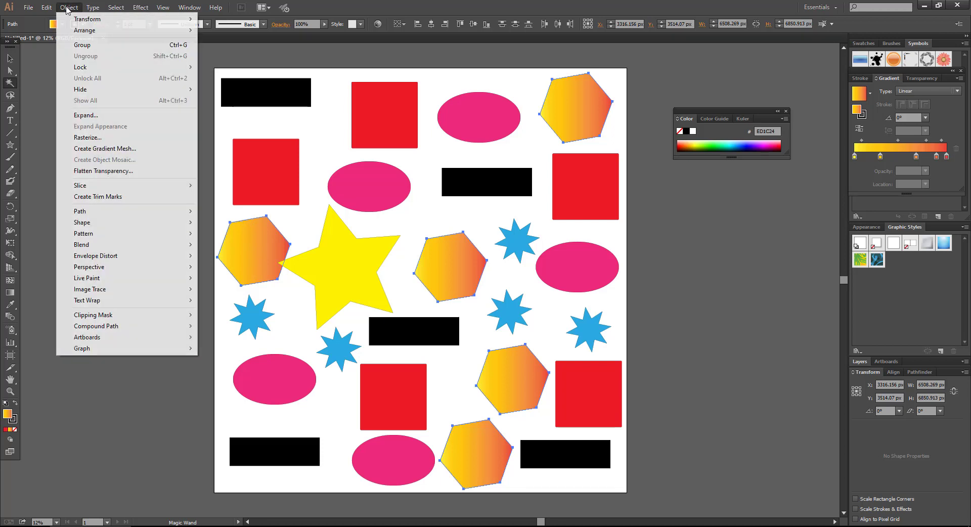
mouse_move(114, 67)
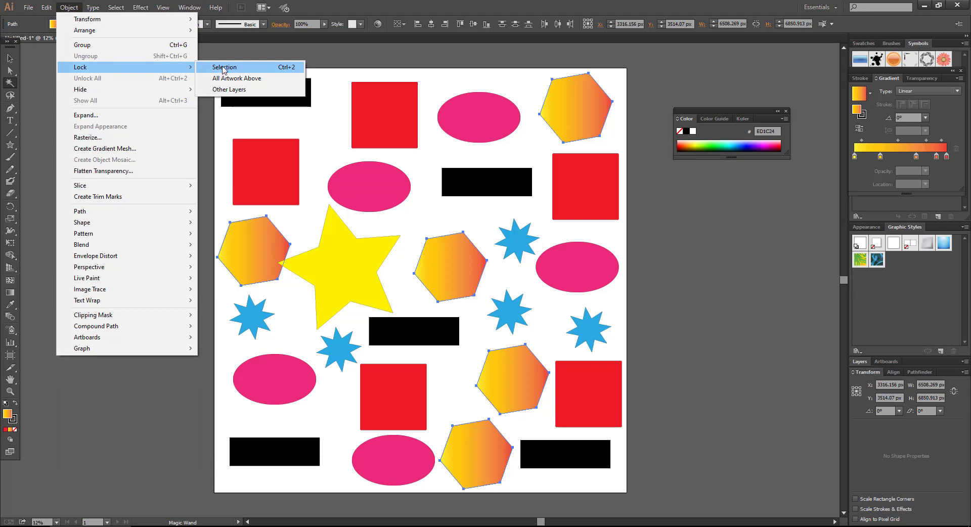
left_click(223, 69)
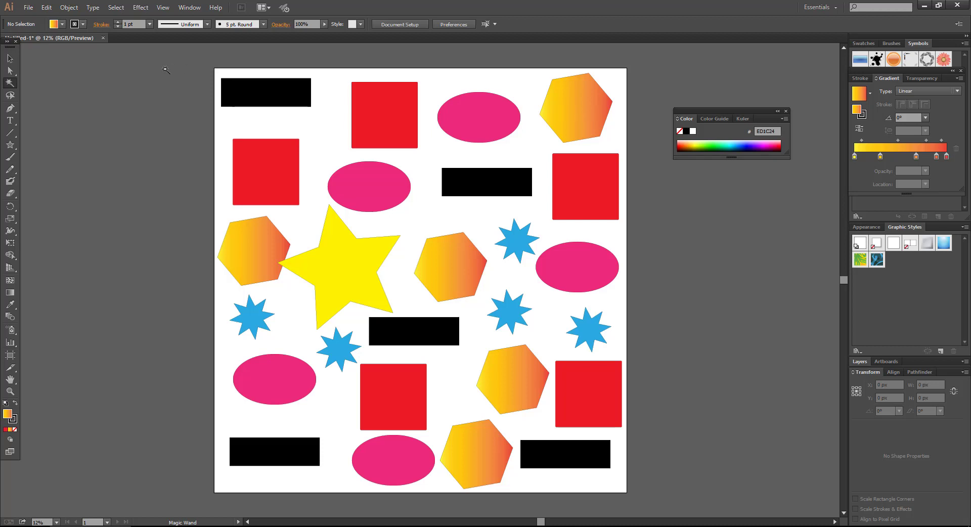
Nudge the upper-left red square and top-left black rectangle slightly, then deselect
left_click(15, 61)
mouse_move(264, 169)
left_mouse_down()
mouse_move(177, 182)
mouse_move(262, 168)
left_mouse_up()
mouse_move(260, 107)
left_mouse_down()
mouse_move(174, 119)
mouse_move(268, 112)
left_mouse_up()
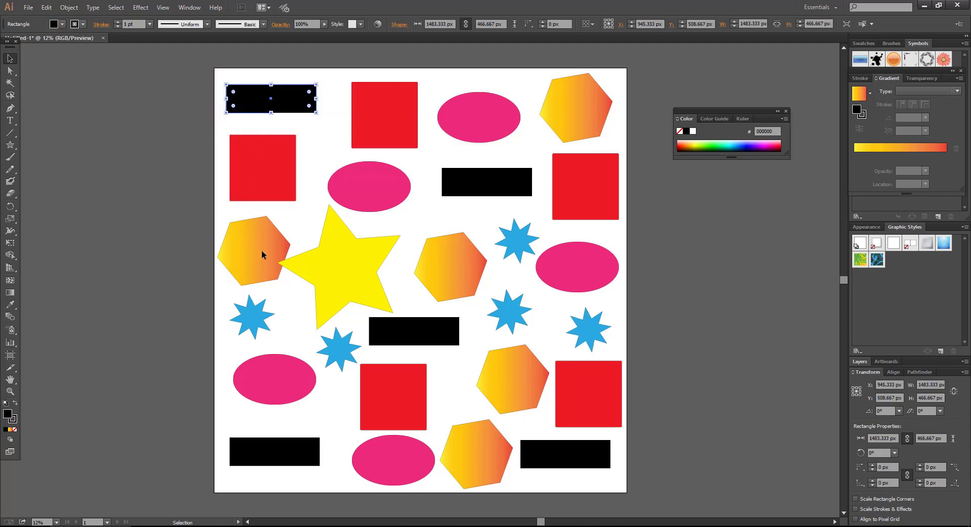
left_click(284, 242)
Try box-selecting a locked hexagon, select a blue star, then Magic Wand a red square
mouse_move(577, 118)
left_mouse_down()
mouse_move(651, 78)
mouse_move(559, 123)
left_mouse_up()
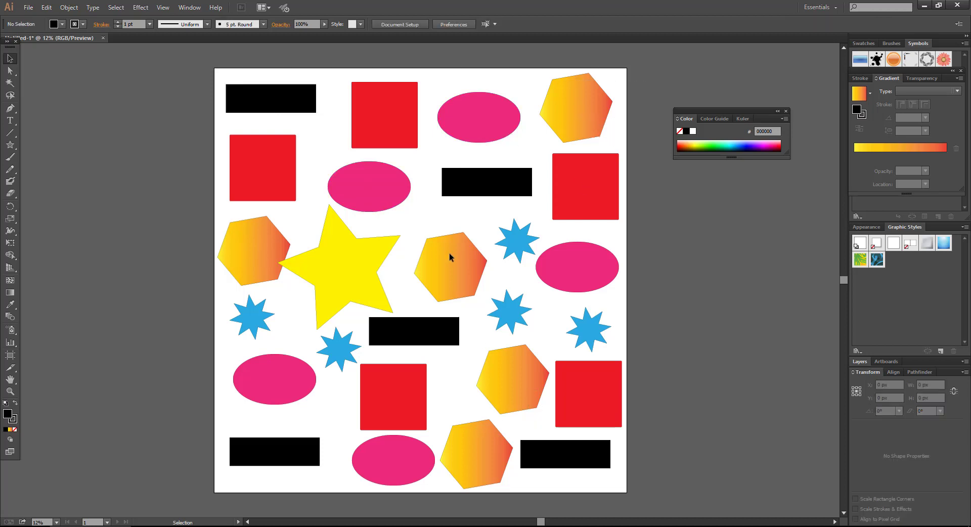
left_click(509, 311)
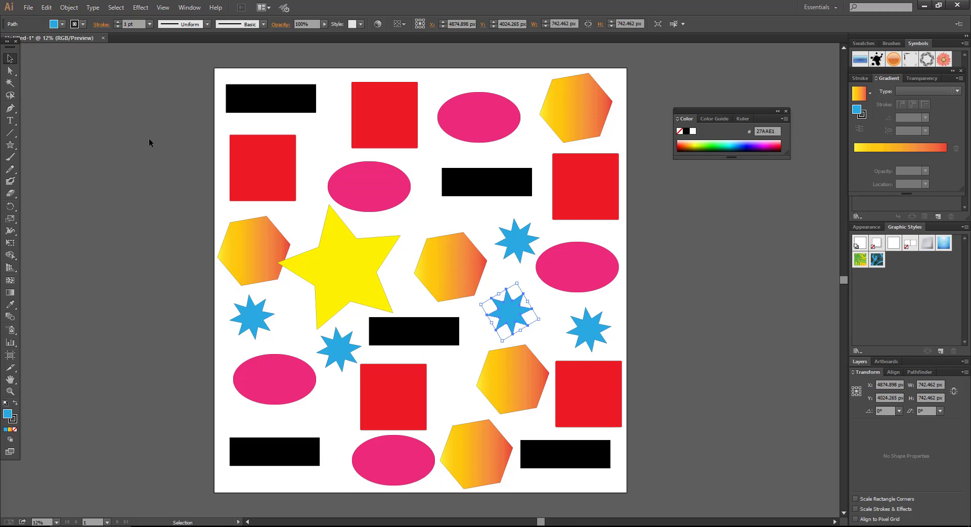
left_click(13, 83)
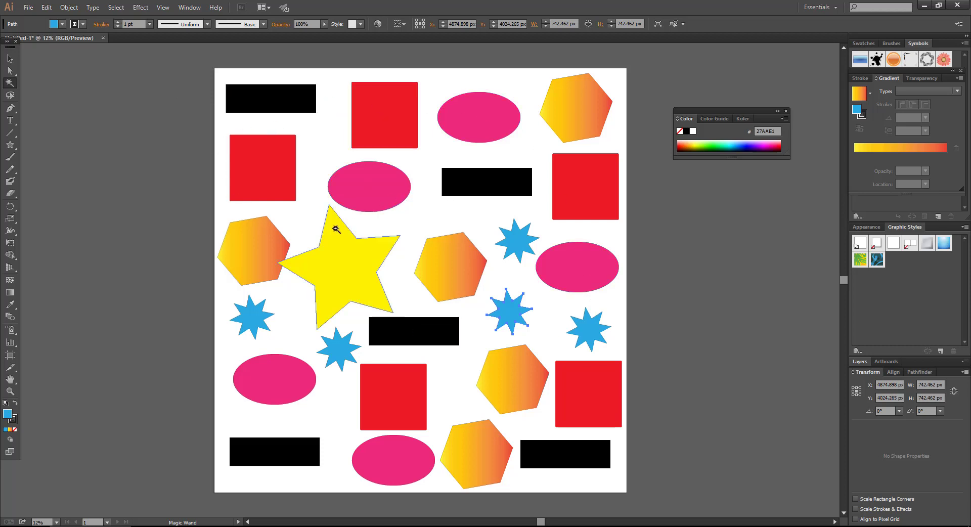
left_click(290, 195, "shift")
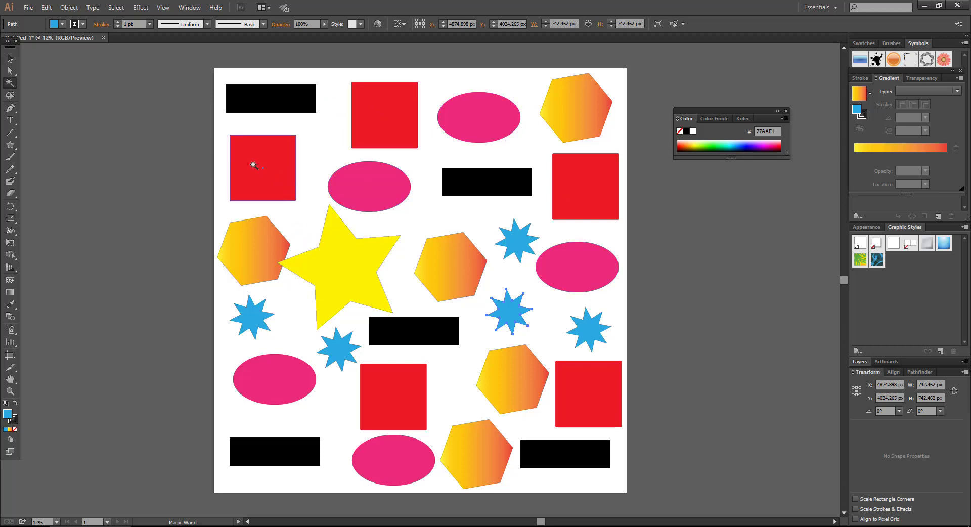